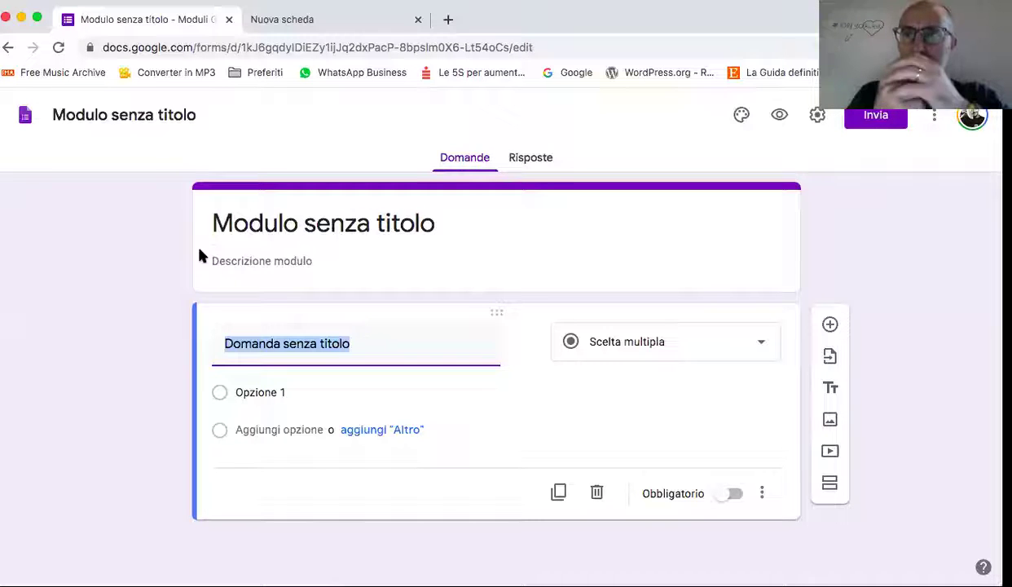
Replace the untitled form's heading with "Test Google My Business"
click(318, 221)
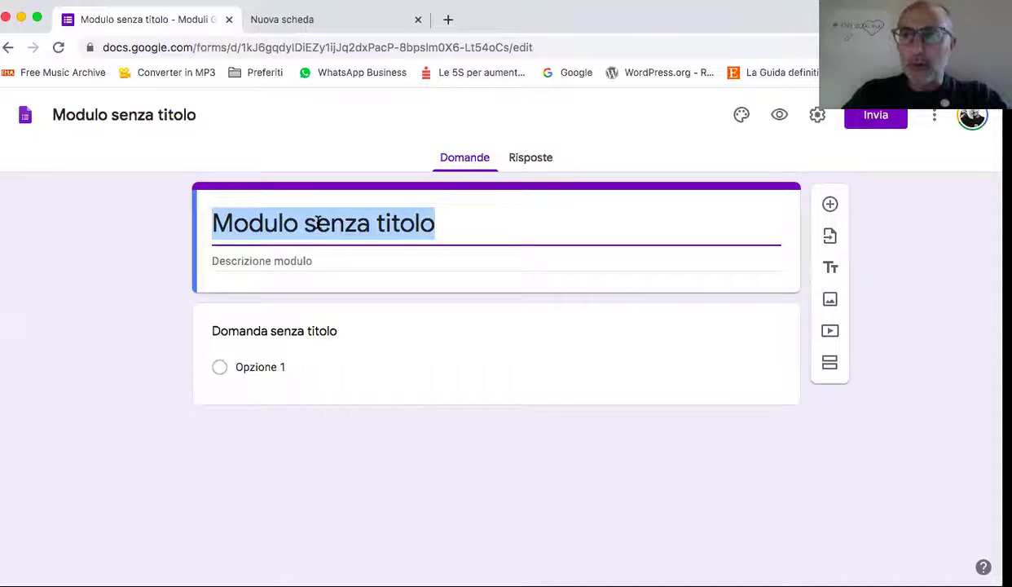
text(Test )
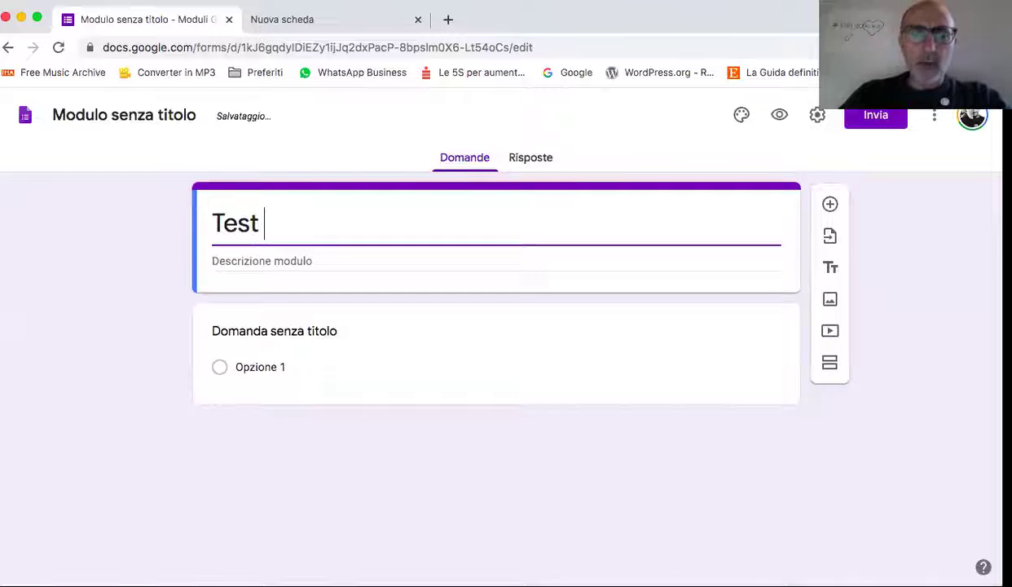
text(Google )
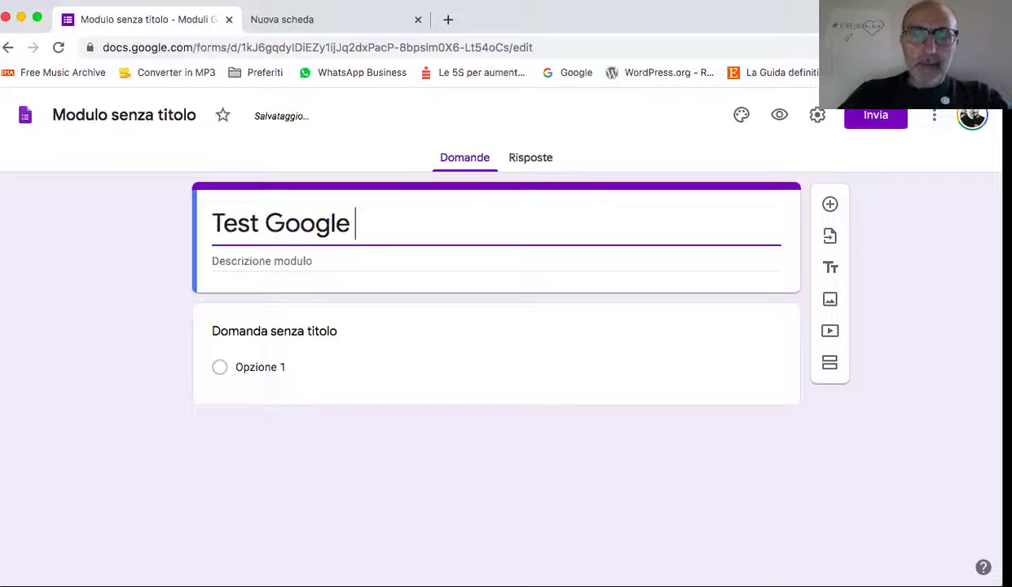
text(My Busin)
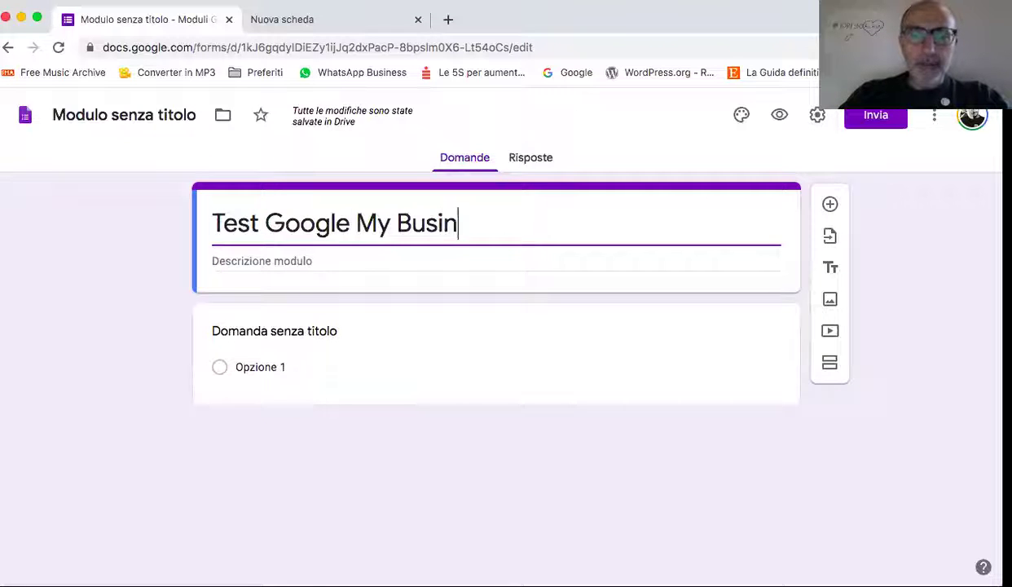
text(ess)
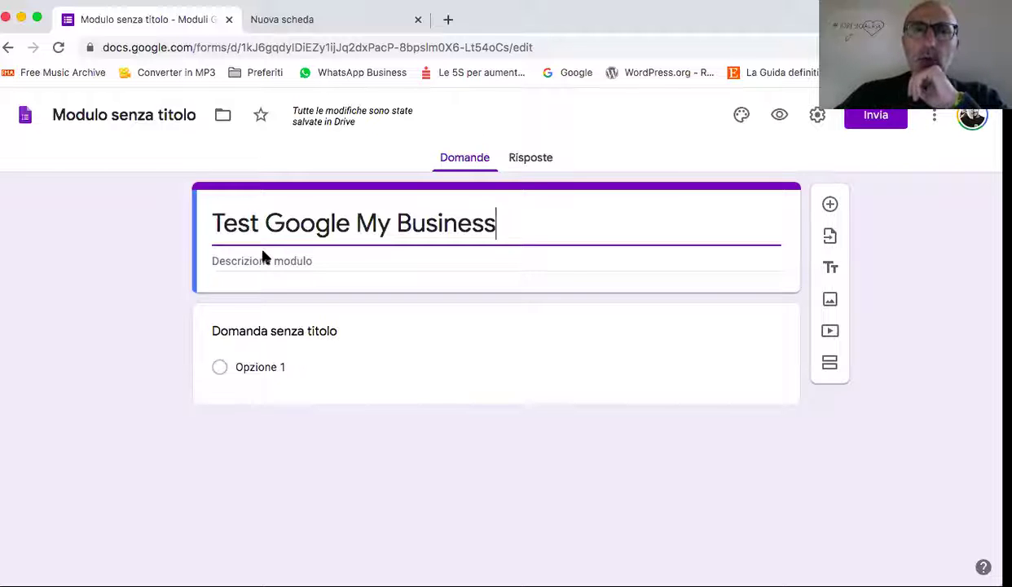
Look through the answer types available for the untitled question, keeping multiple choice
click(252, 267)
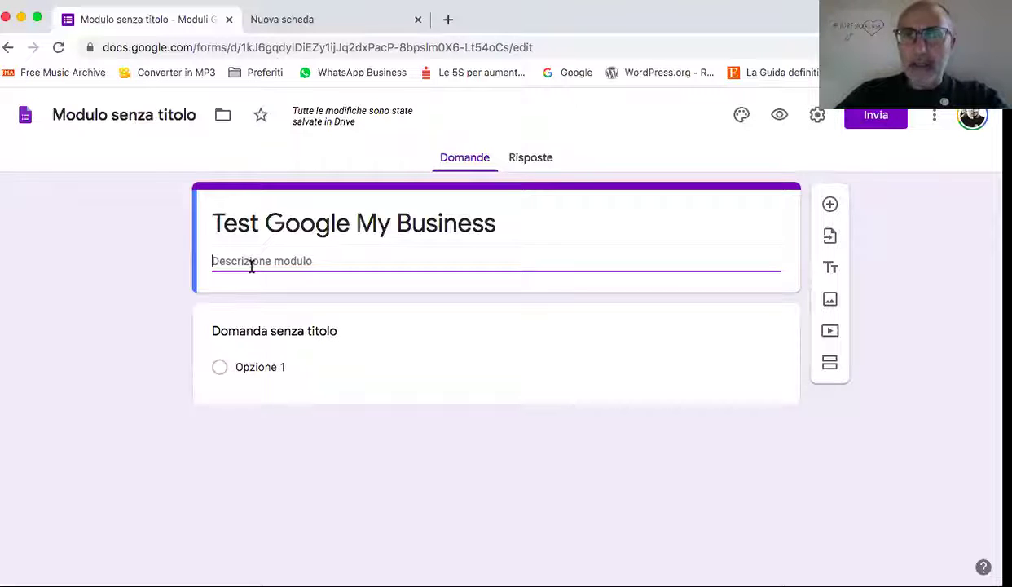
click(281, 335)
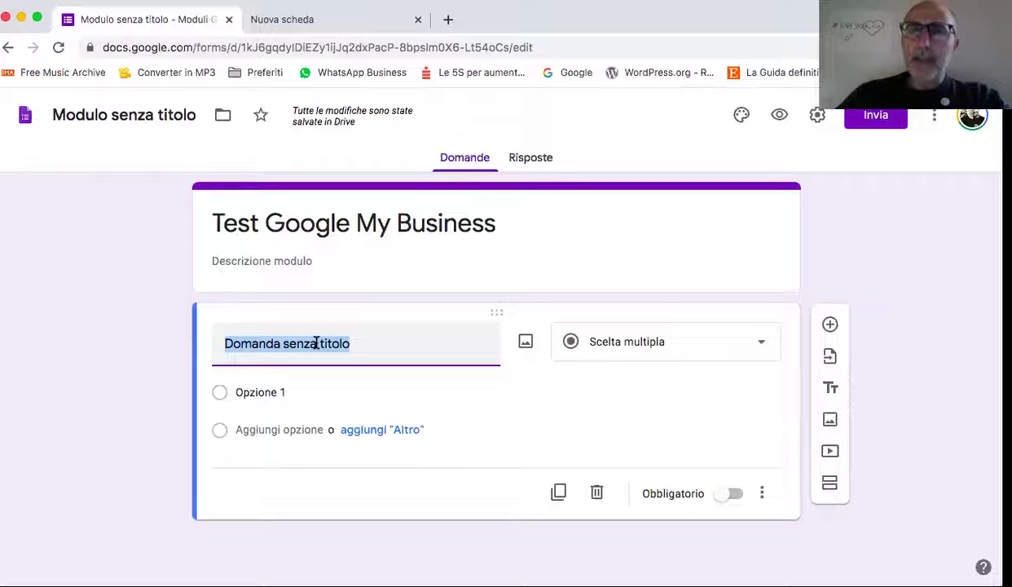
click(611, 348)
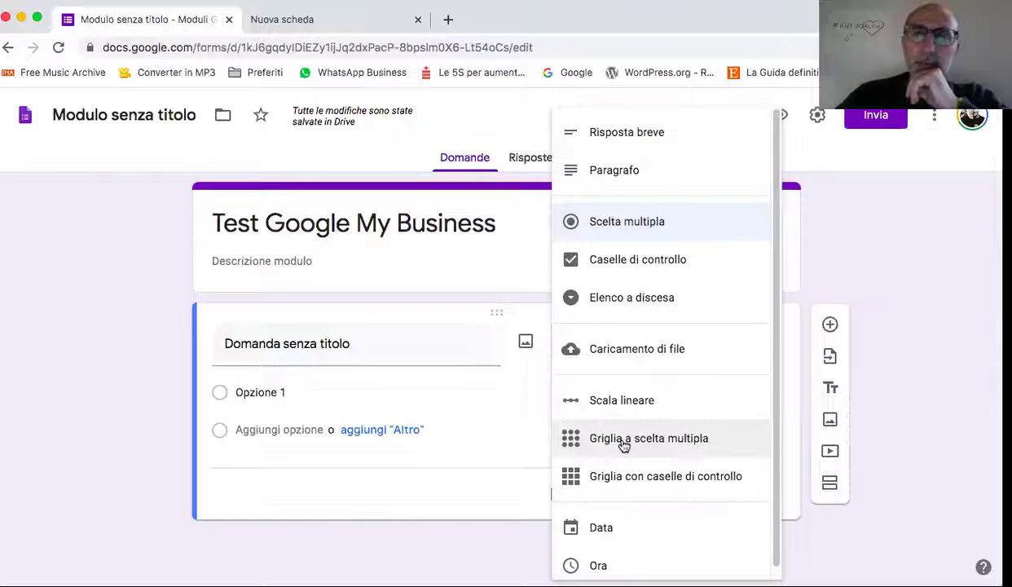
scroll(620, 454, down, 1)
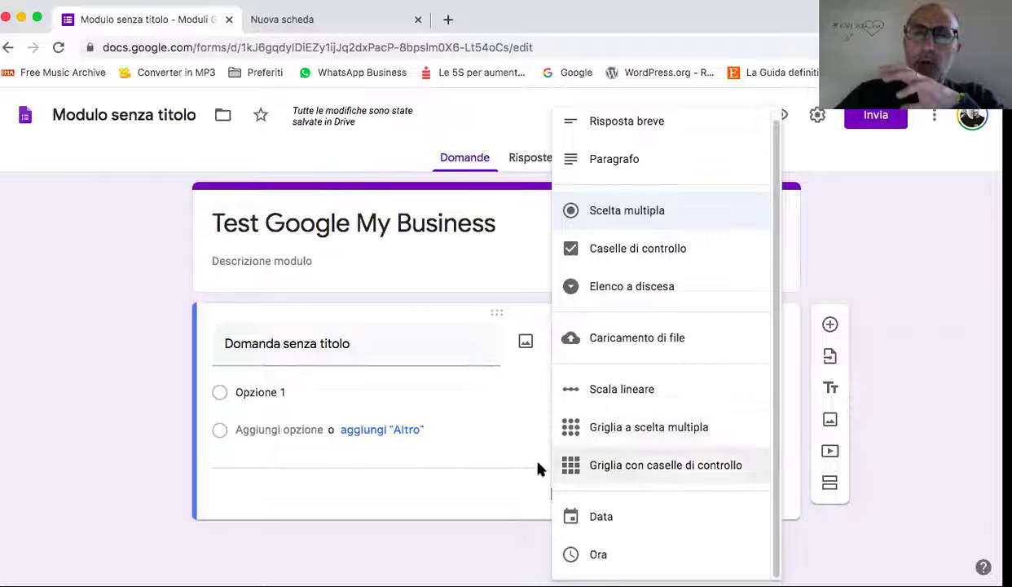
click(409, 353)
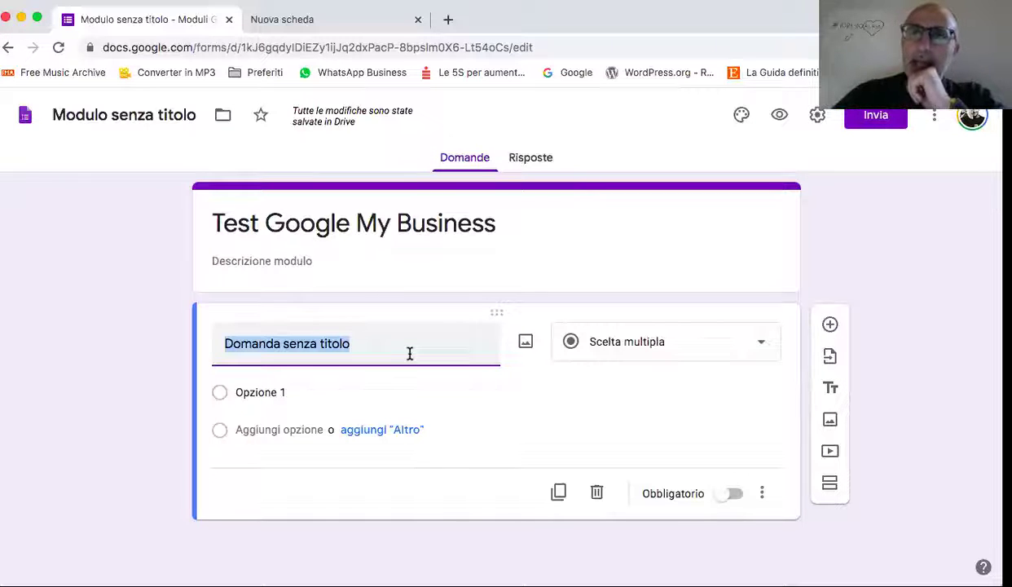
Set the form's theme colour to green #4caf50 and look through the available font styles
click(781, 115)
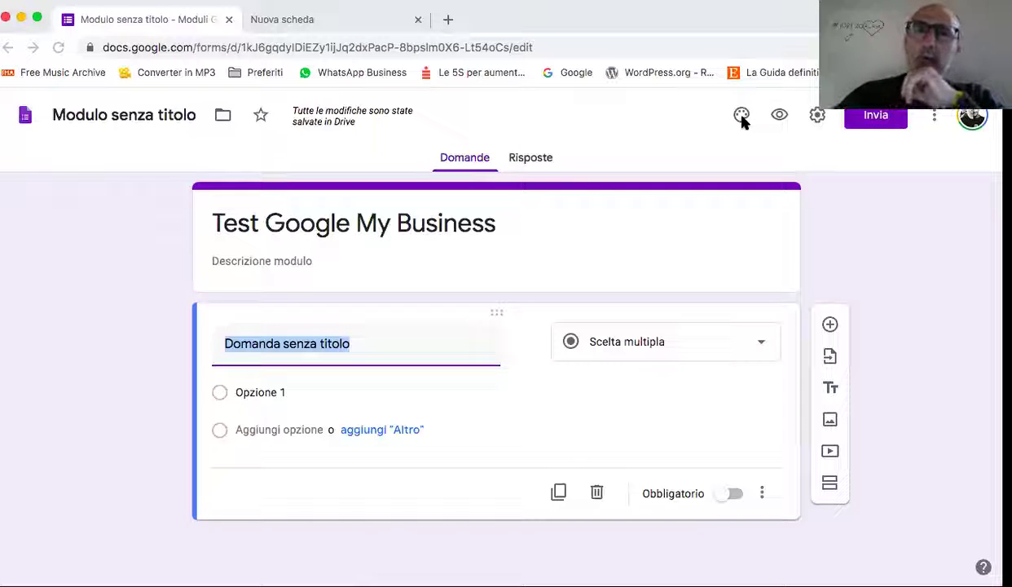
click(742, 117)
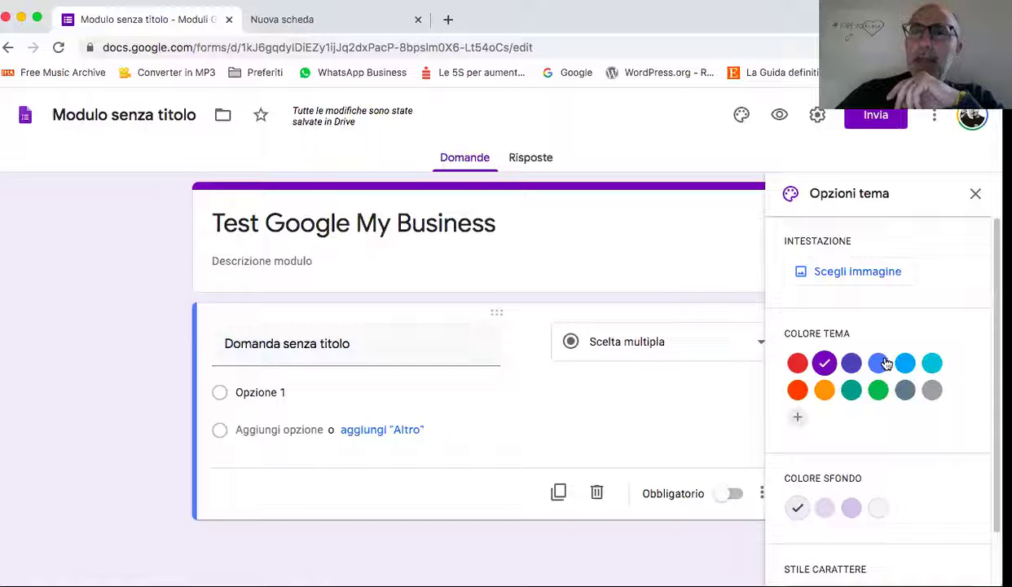
click(825, 391)
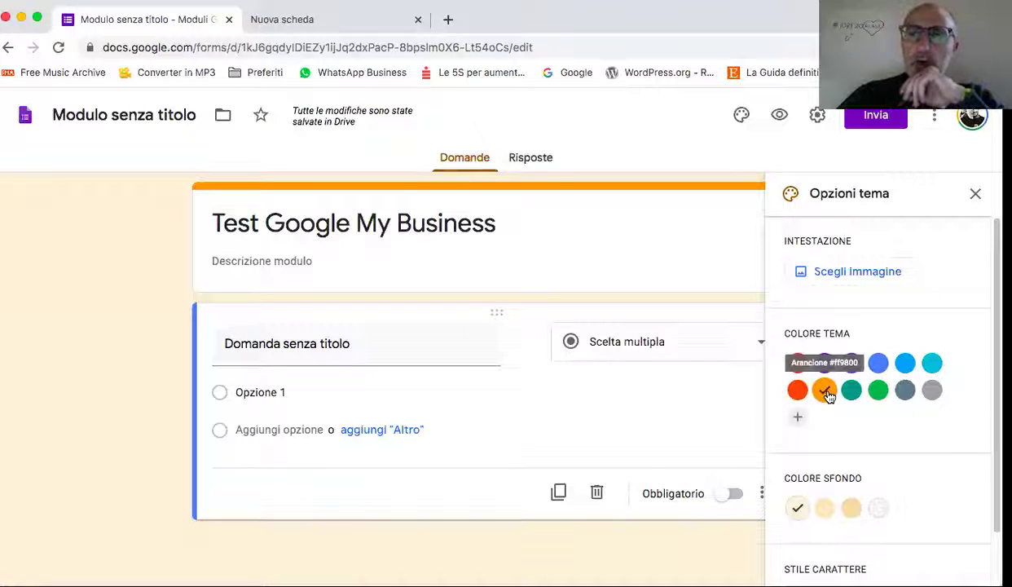
click(878, 391)
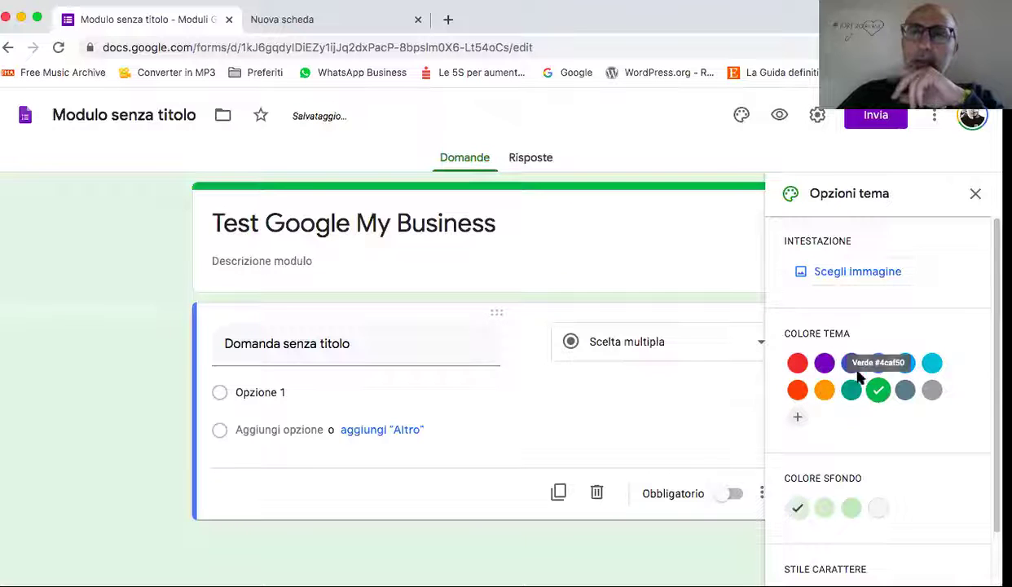
scroll(823, 400, down, 2)
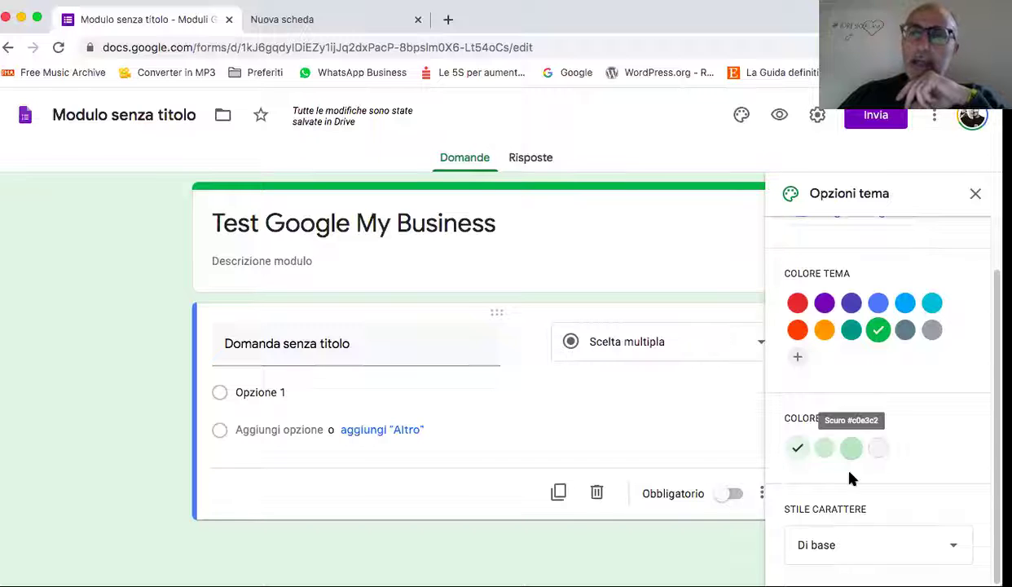
click(842, 546)
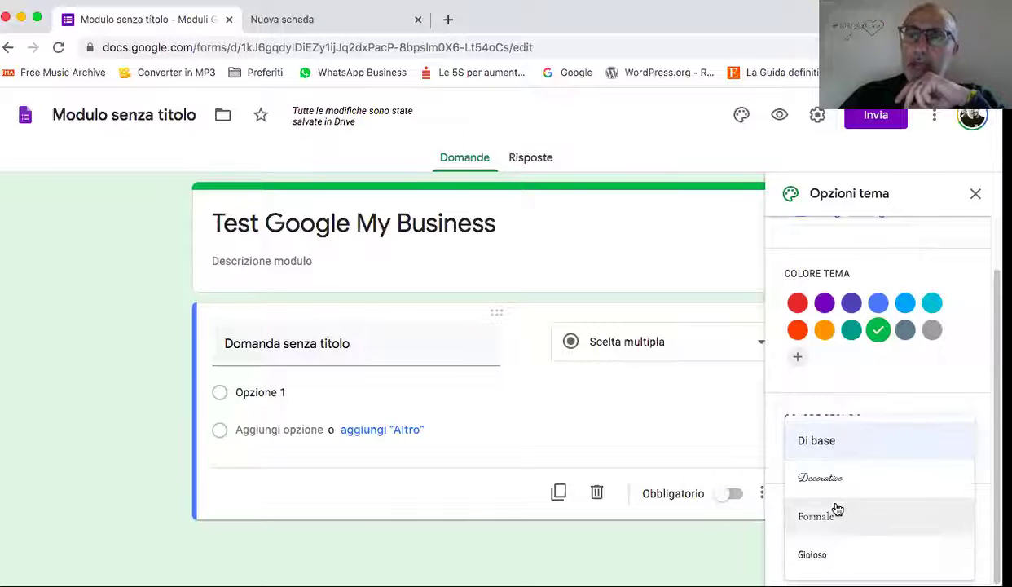
click(815, 254)
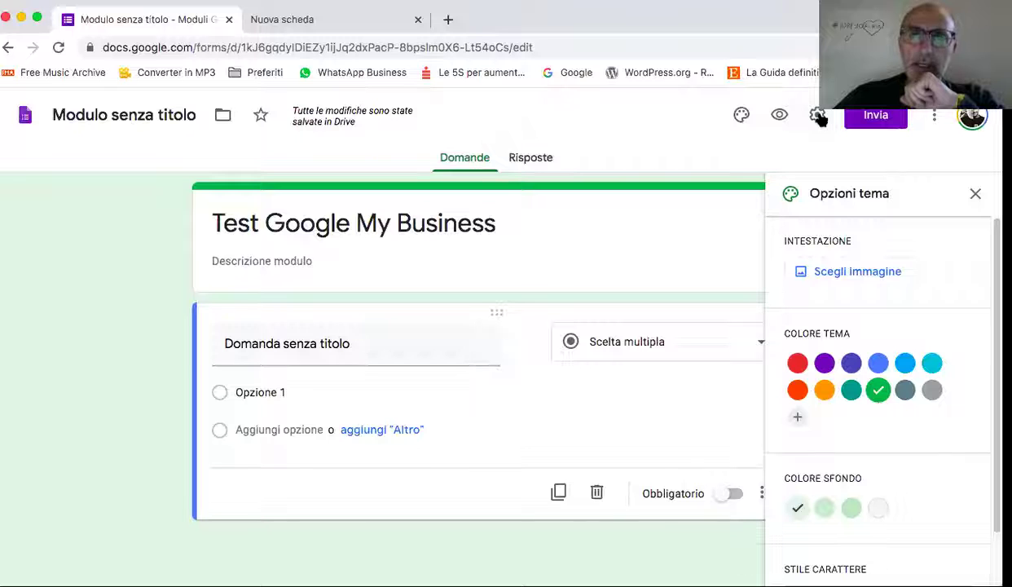
In the form's general settings, enable email address collection with response receipts and review the remaining options
click(817, 115)
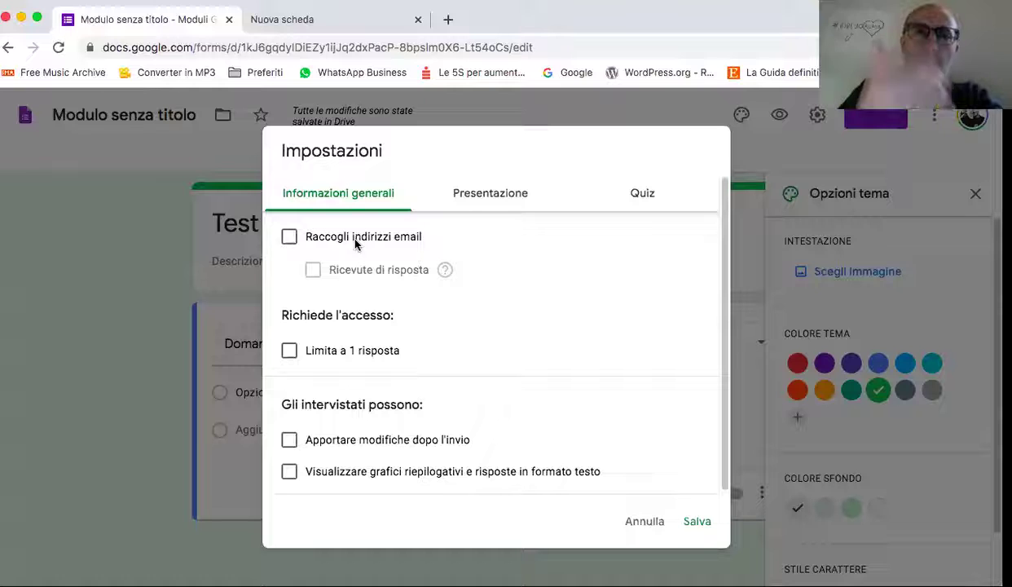
click(290, 237)
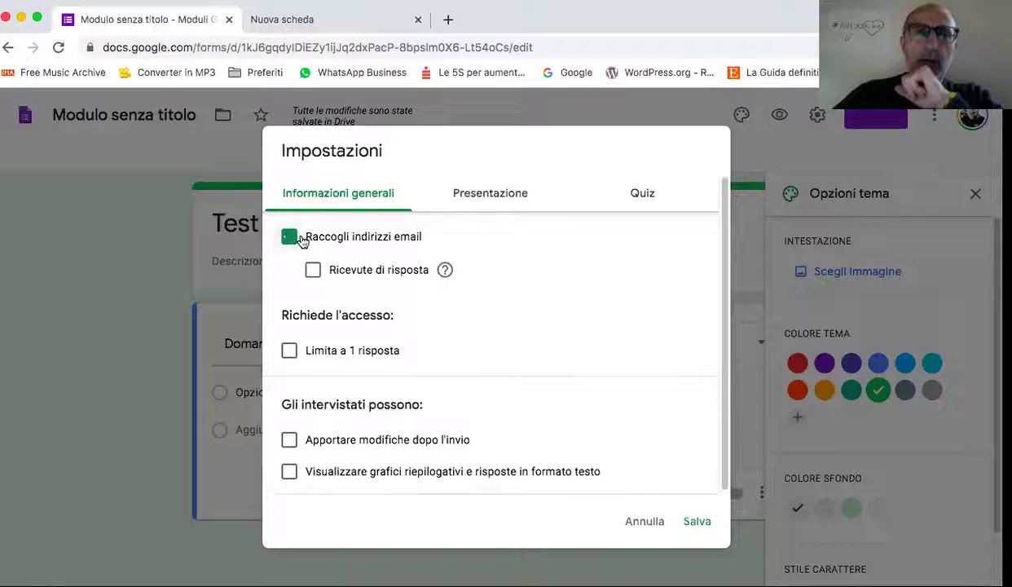
click(313, 269)
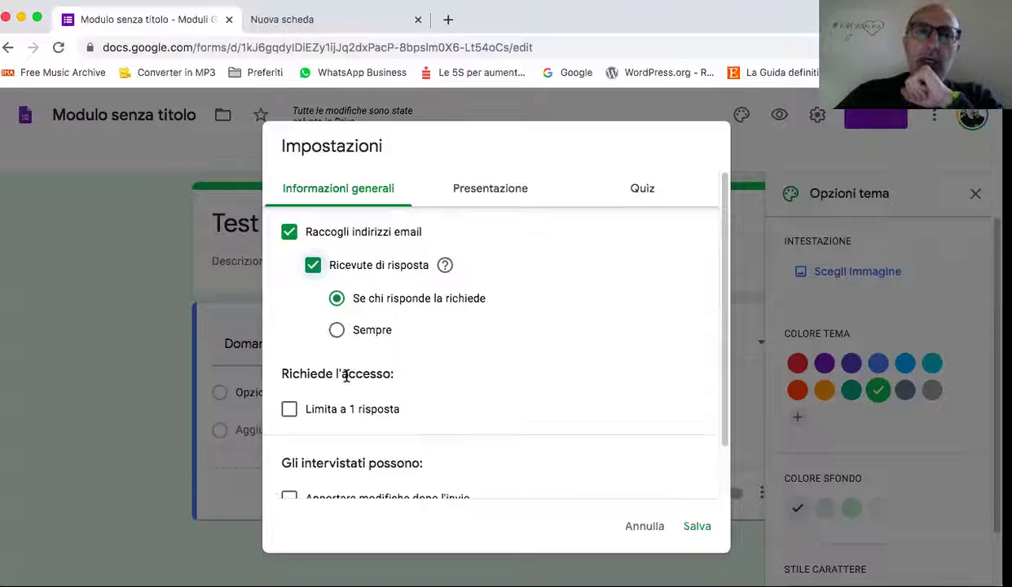
scroll(346, 375, down, 2)
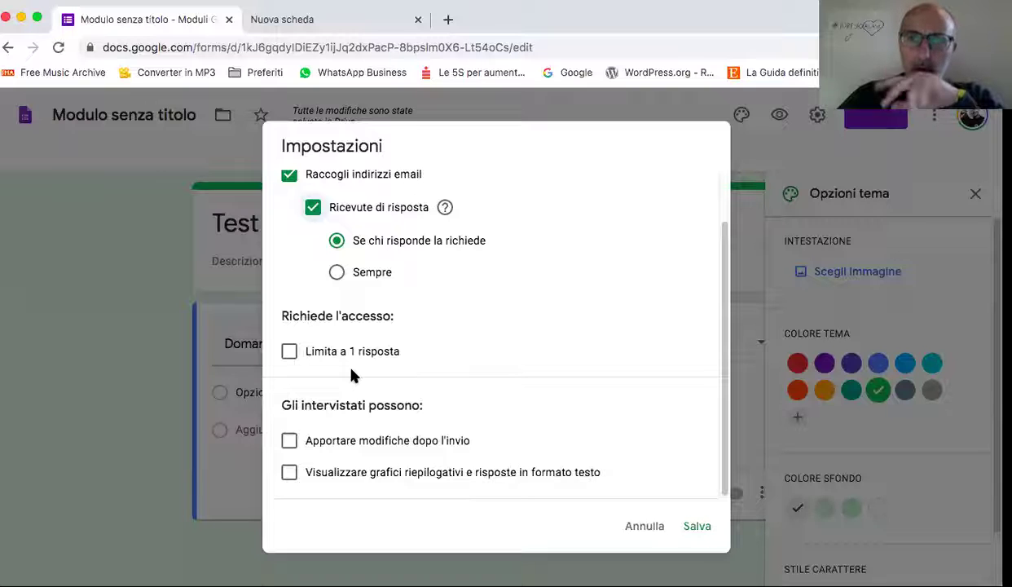
scroll(351, 374, up, 2)
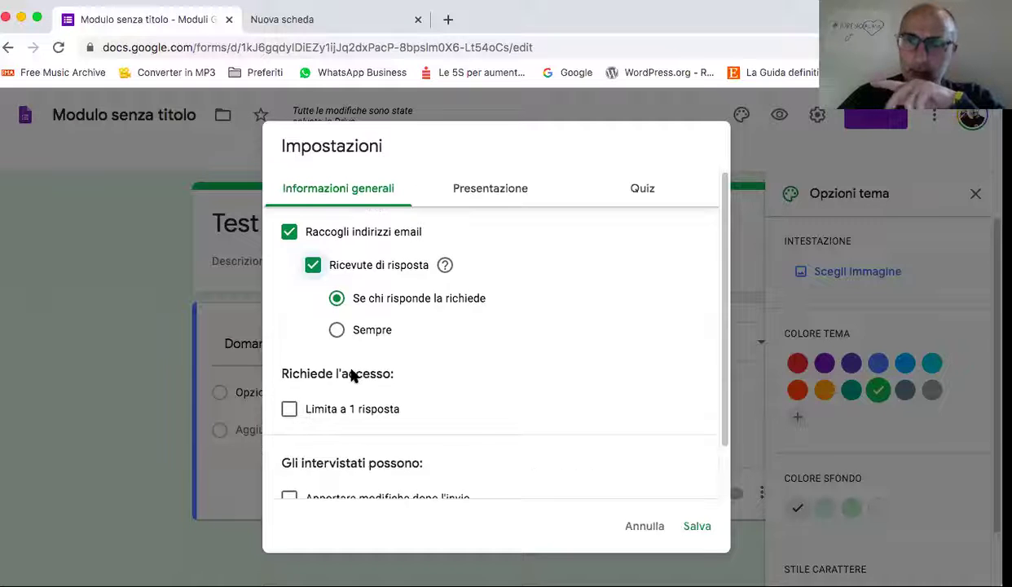
Review the presentation settings, try turning the form into a quiz, and discard the settings changes
click(499, 194)
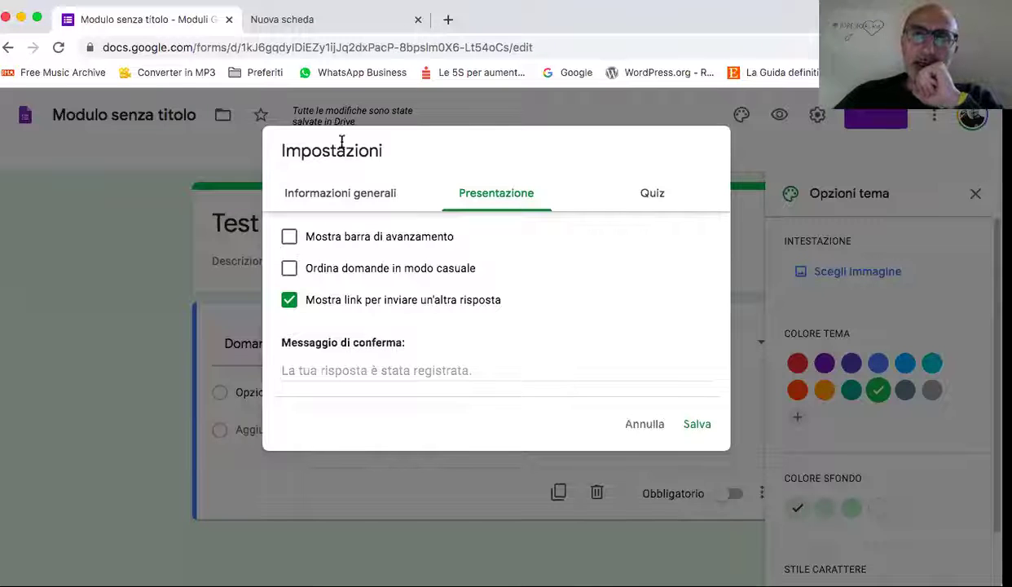
click(665, 198)
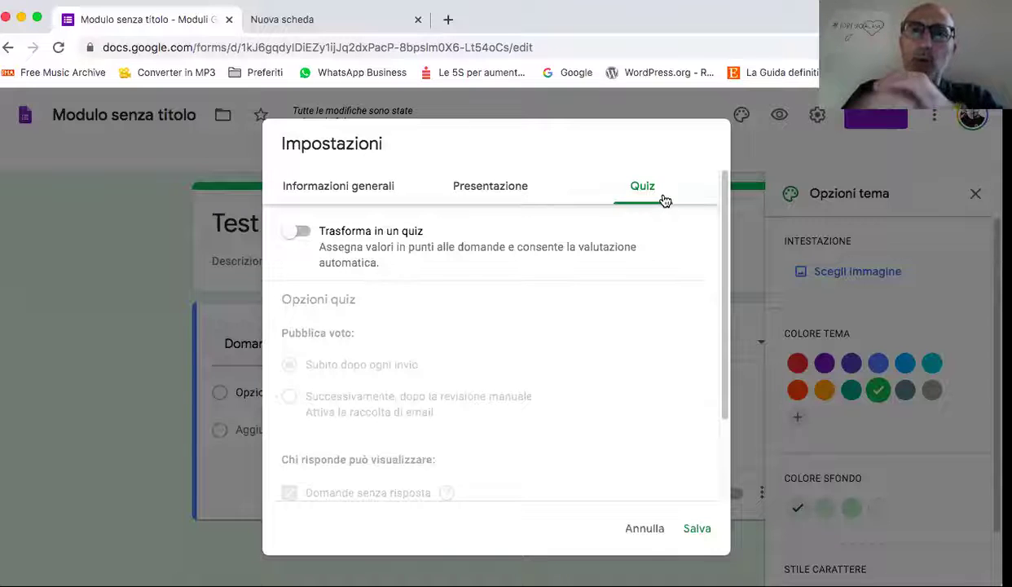
click(301, 233)
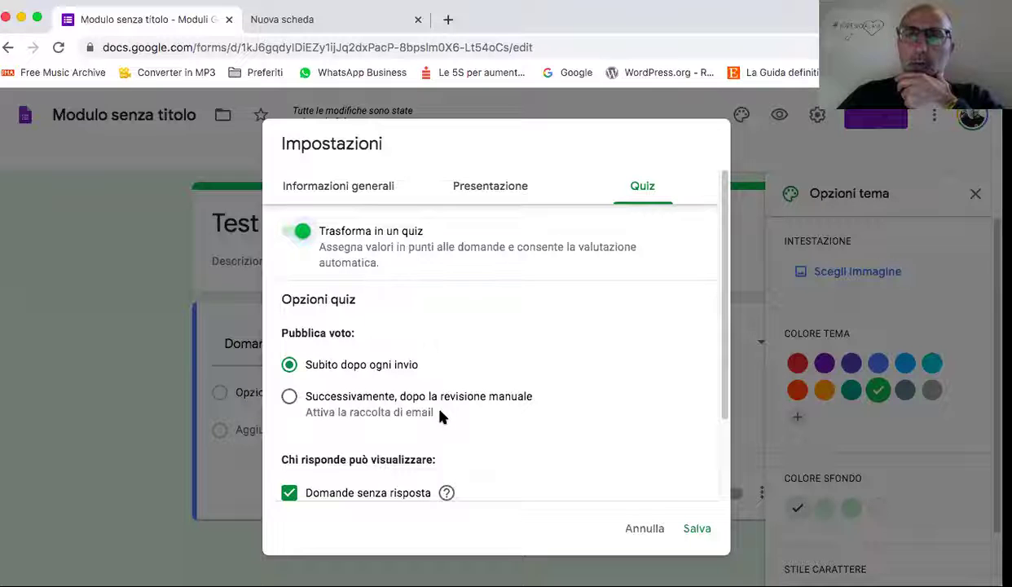
scroll(723, 334, down, 3)
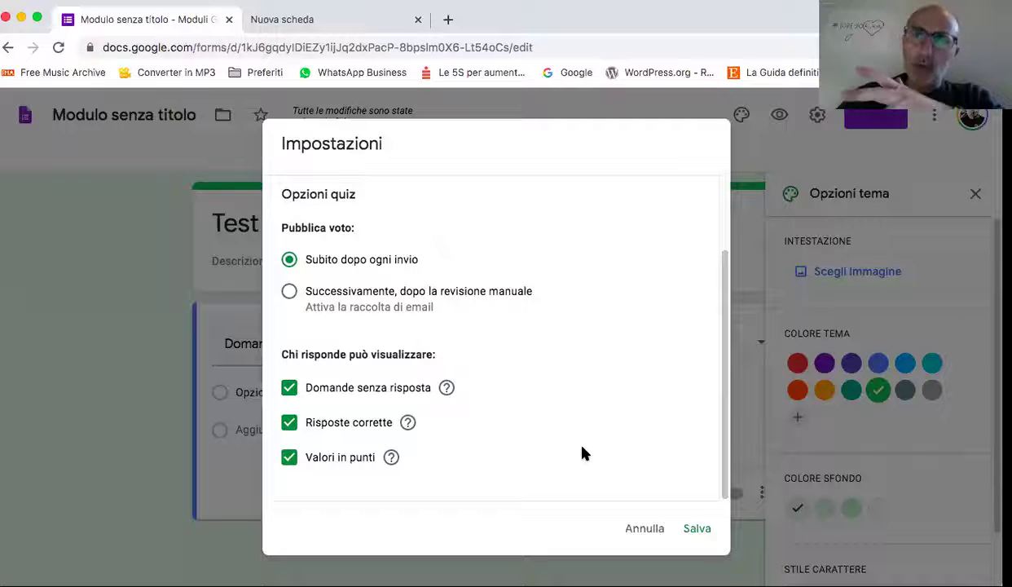
click(651, 531)
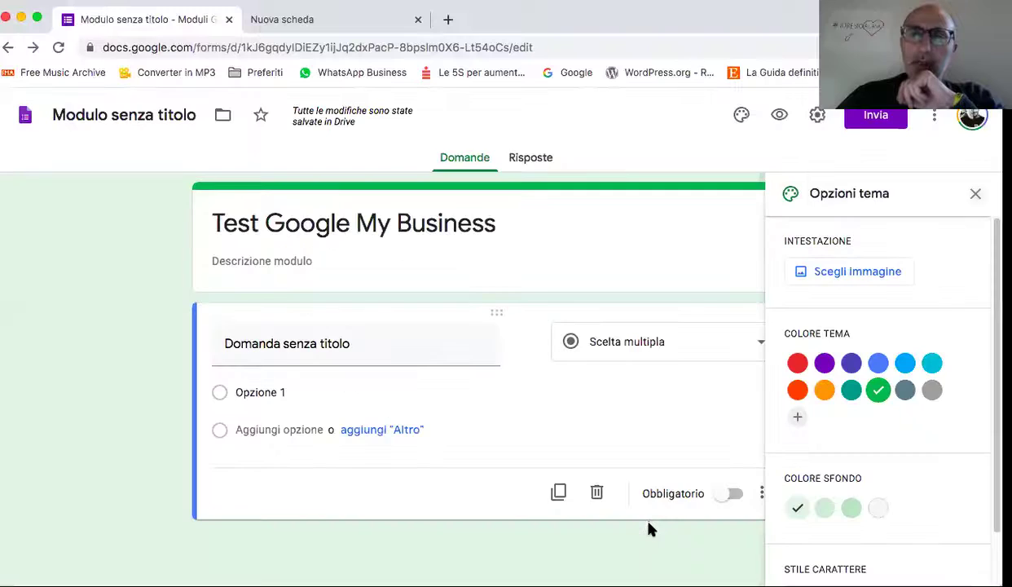
click(974, 195)
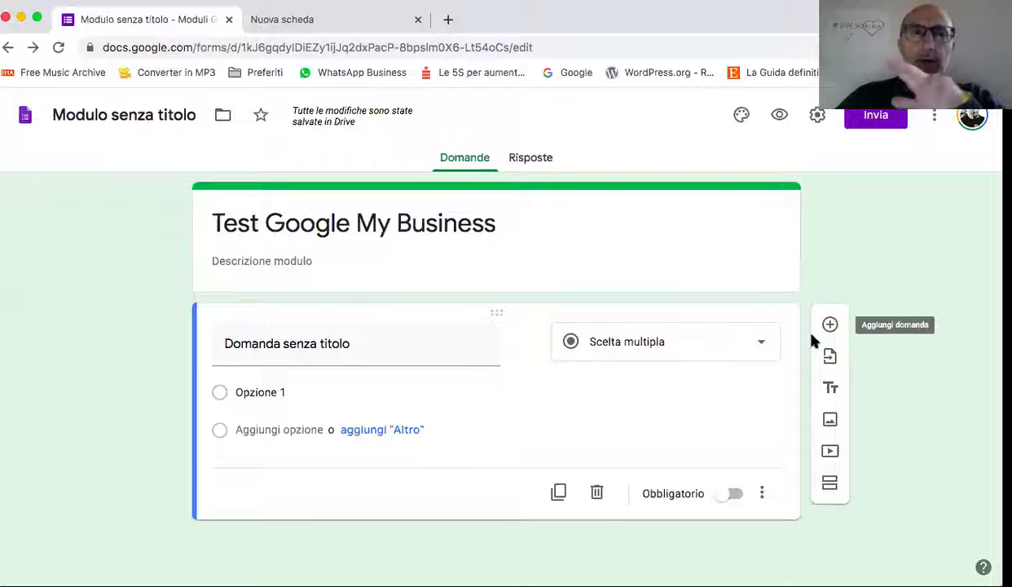
Review the form's email, shortened link and HTML embed sending options, and turn on email address collection without sending
click(879, 118)
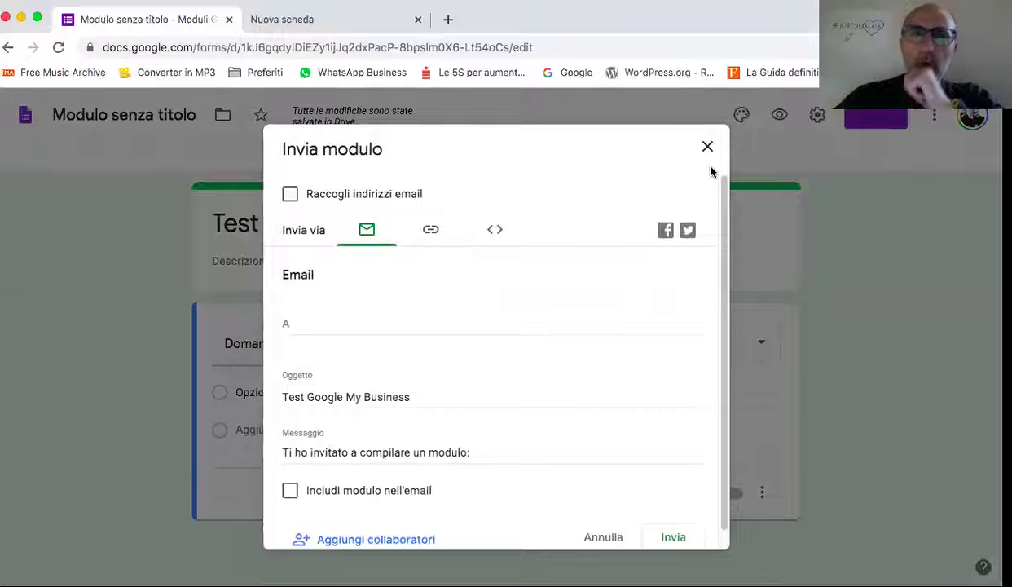
click(431, 234)
click(291, 332)
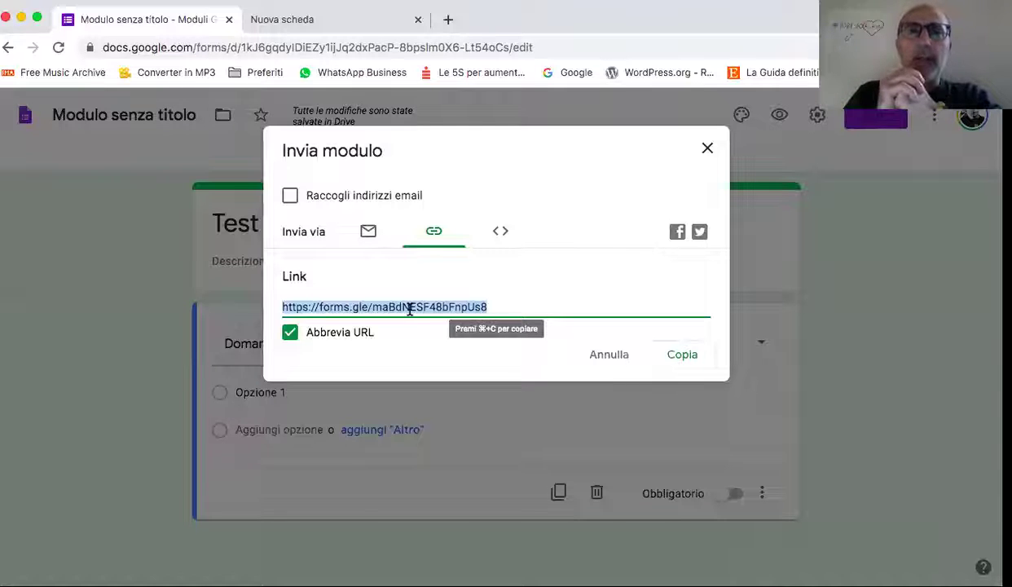
click(501, 234)
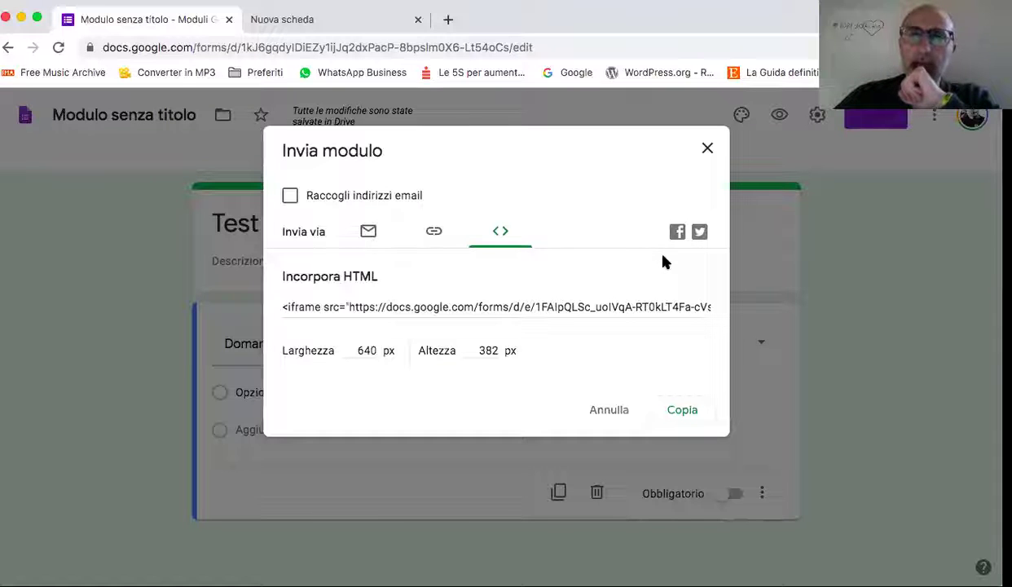
click(290, 196)
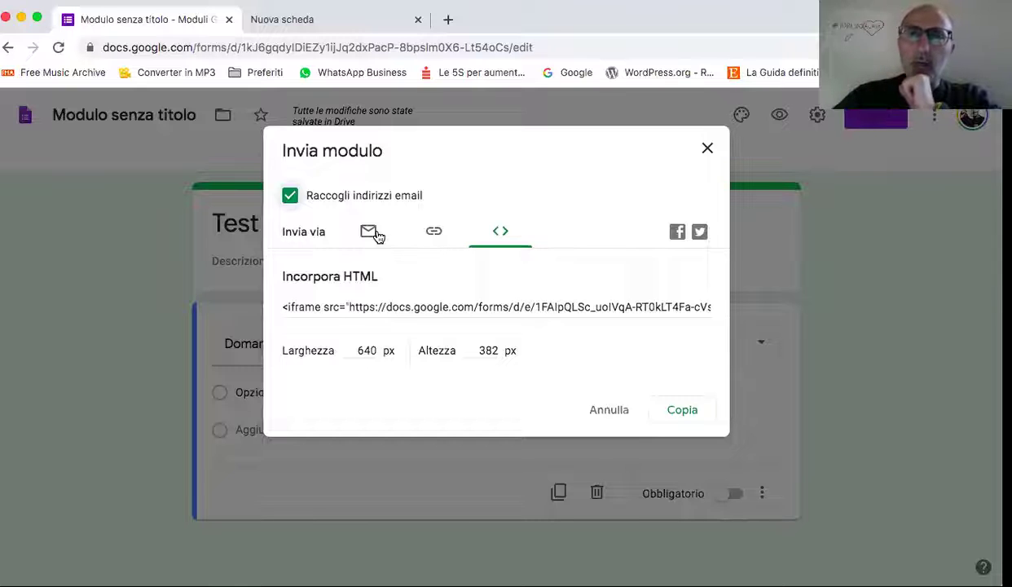
click(607, 411)
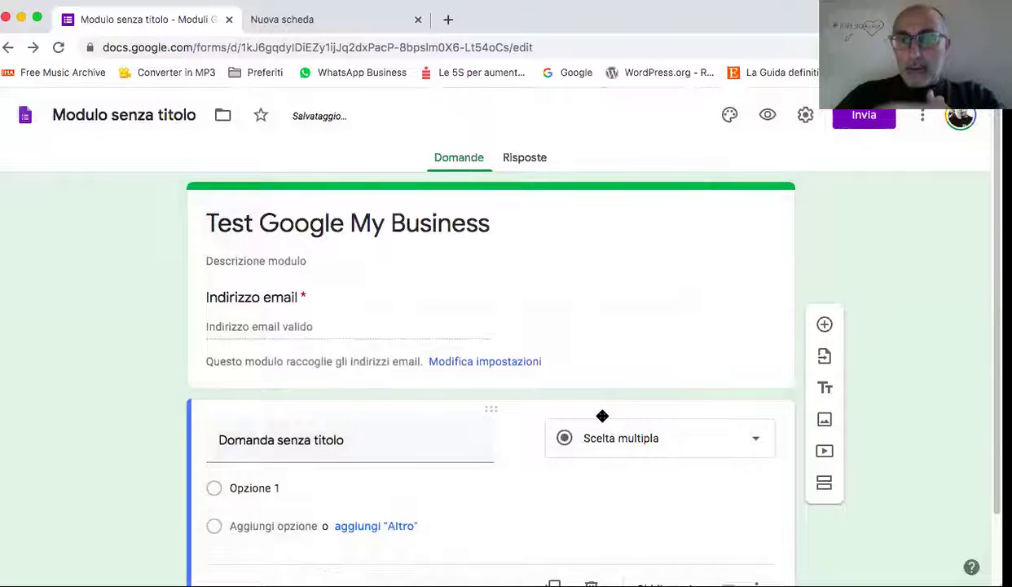